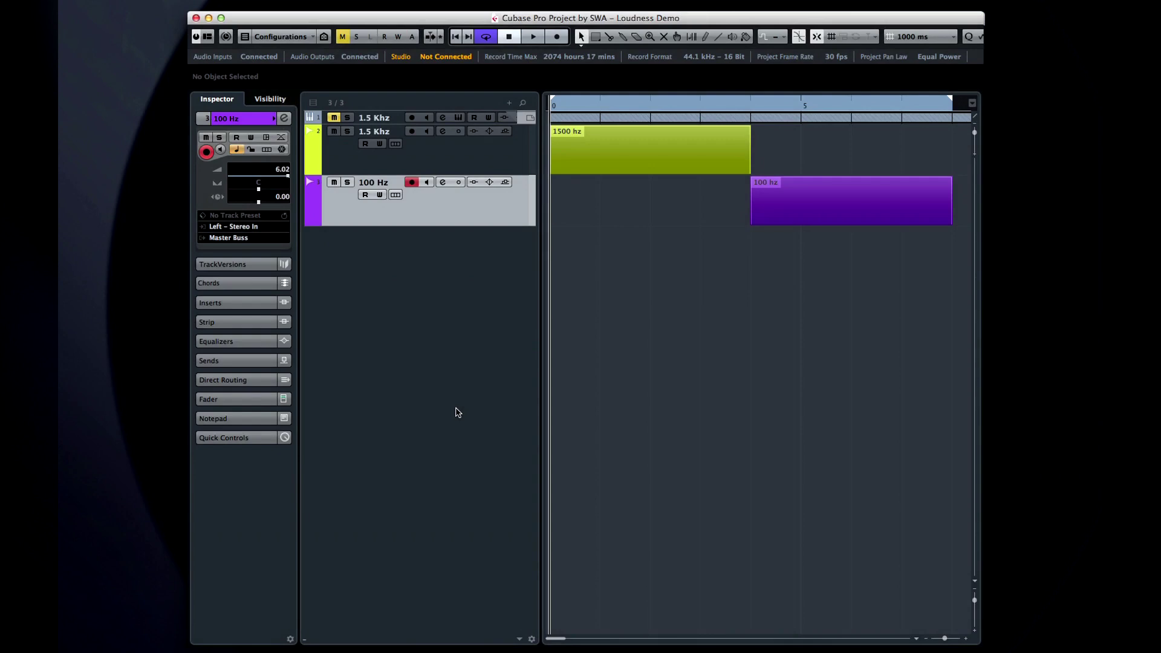
- Start playback of the Loudness Demo test-tone tracks from the project start
key(space)
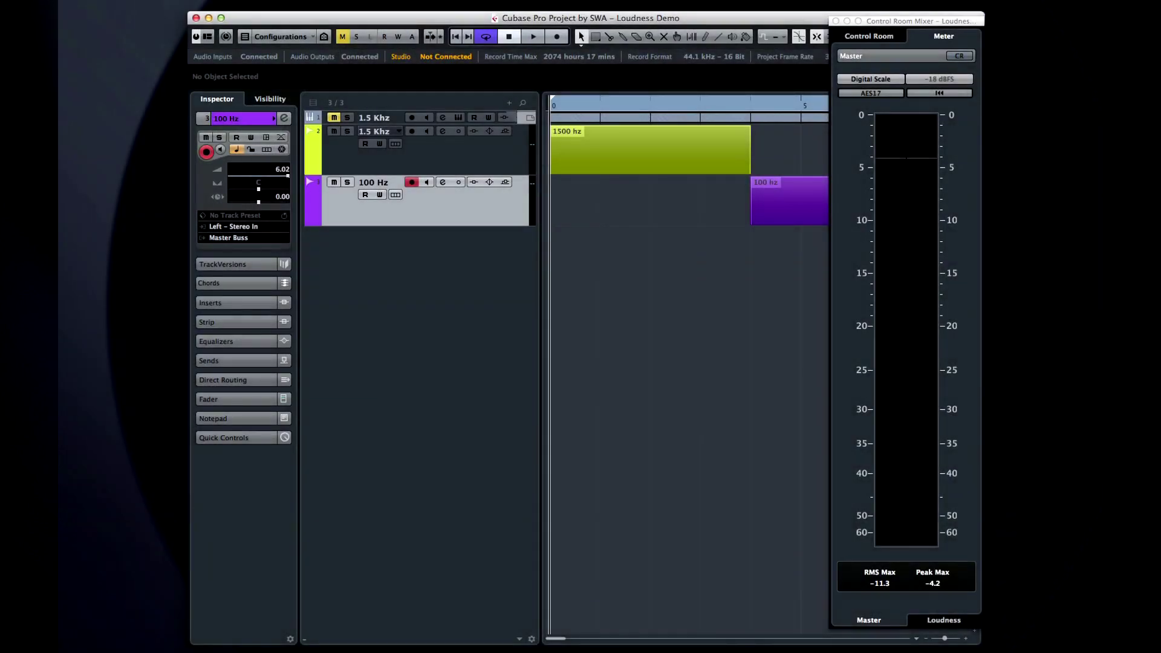
- Start playback again so the Control Room Master meter responds
key(space)
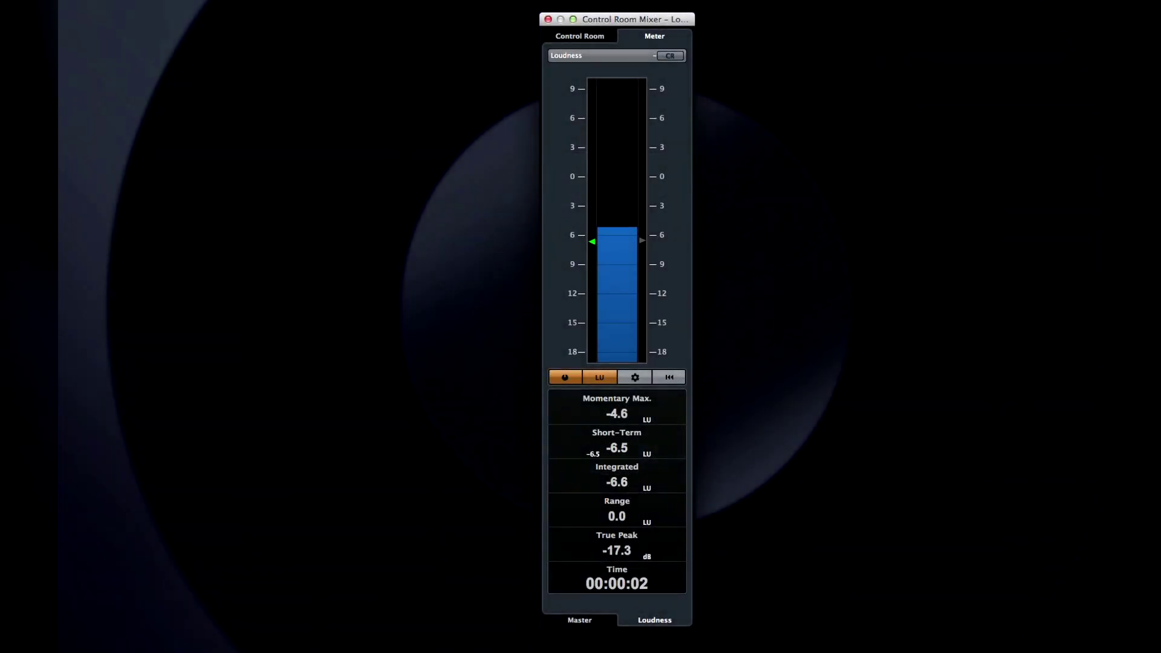
- Toggle the loudness readout between LU and LUFS, leaving it on absolute LUFS
click(608, 379)
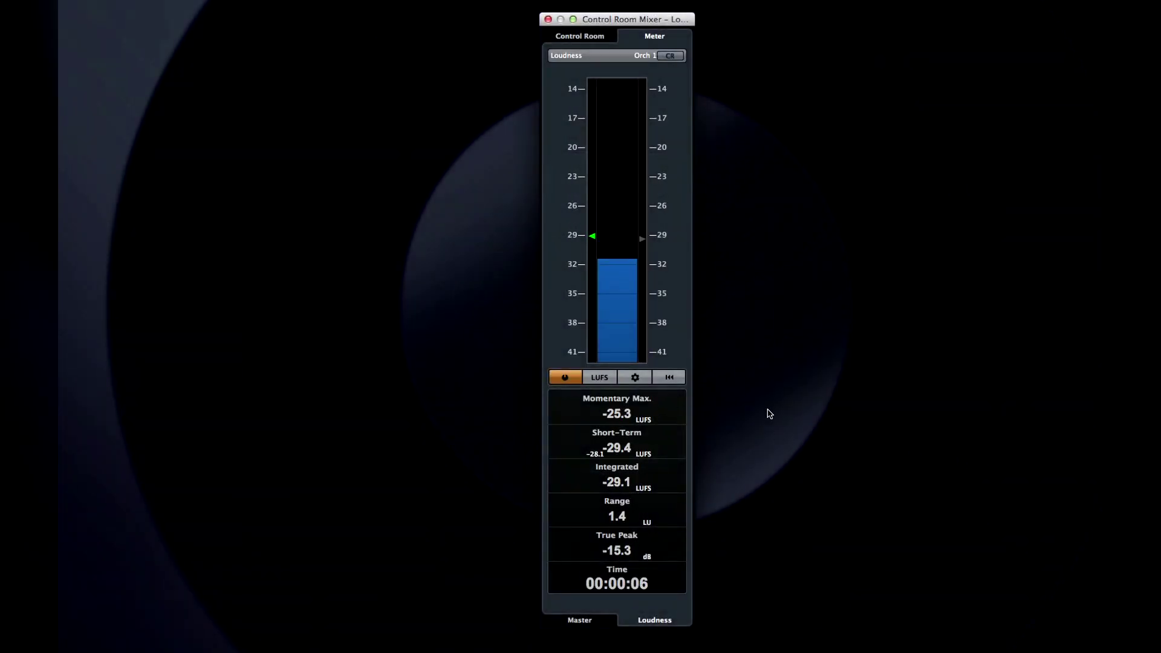
click(599, 377)
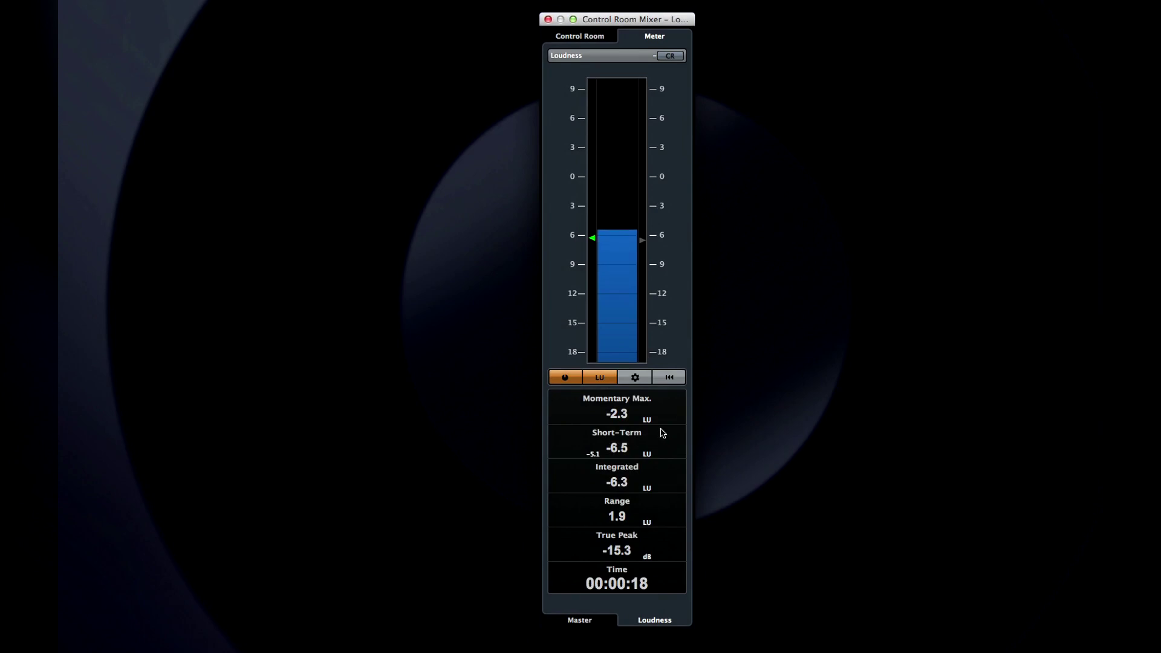
click(599, 377)
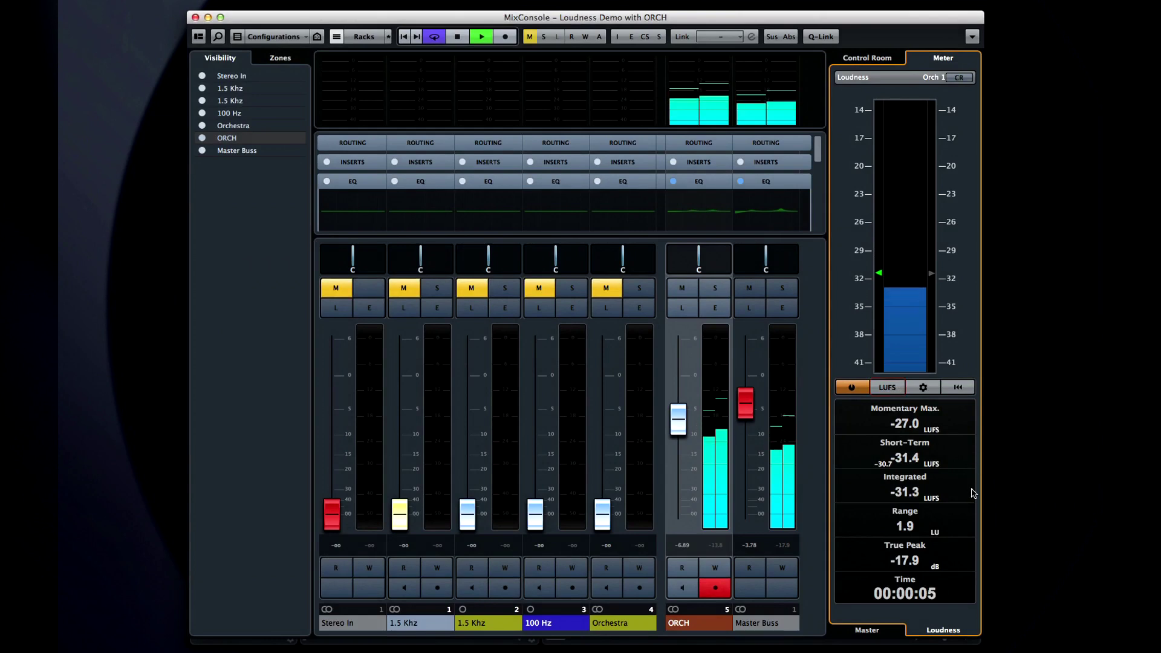
- Raise ORCH to about -2.4 dB and ride the Master Buss up to 4.5 dB, then trim it down
drag(744, 399, 745, 371)
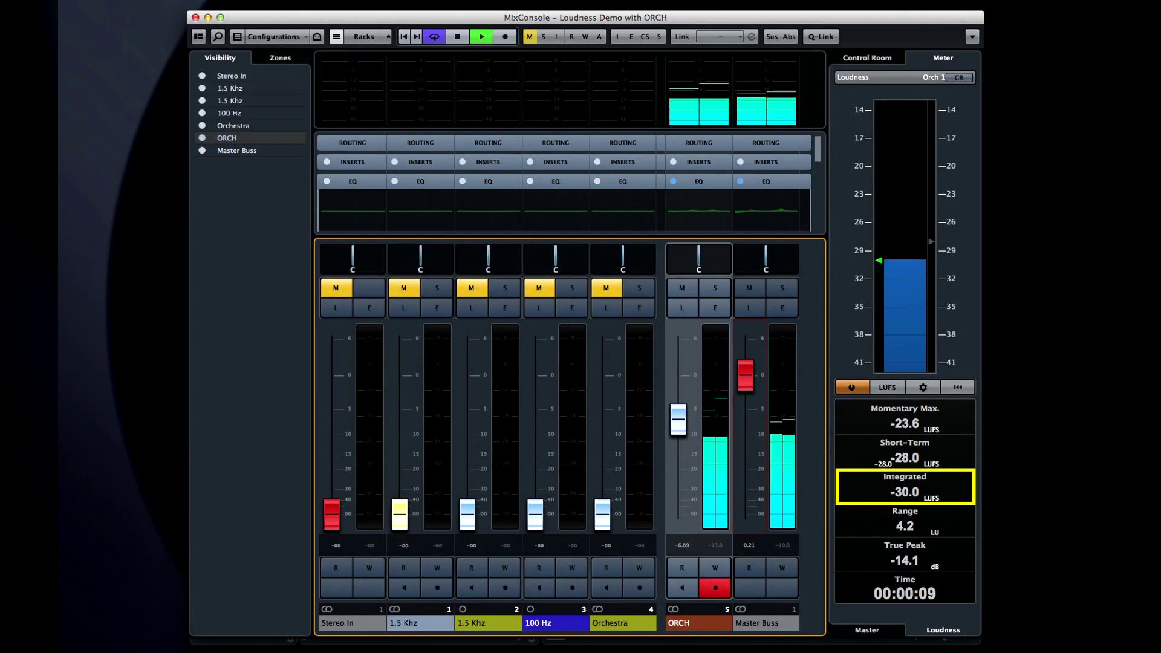
drag(679, 418, 679, 392)
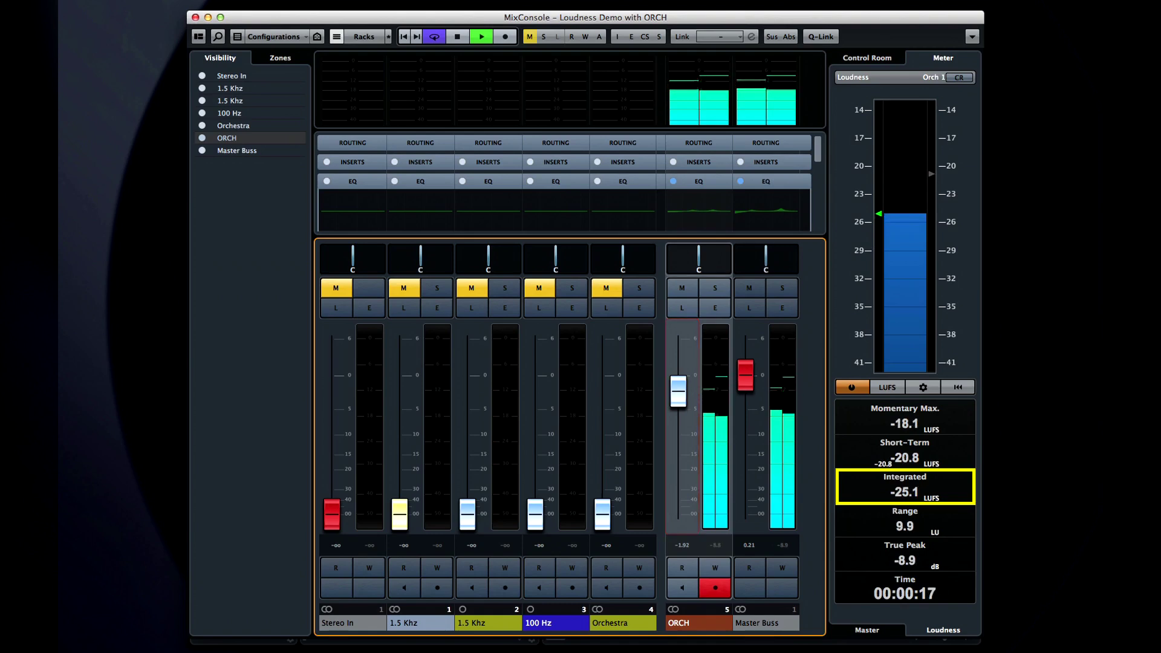
drag(746, 375, 746, 339)
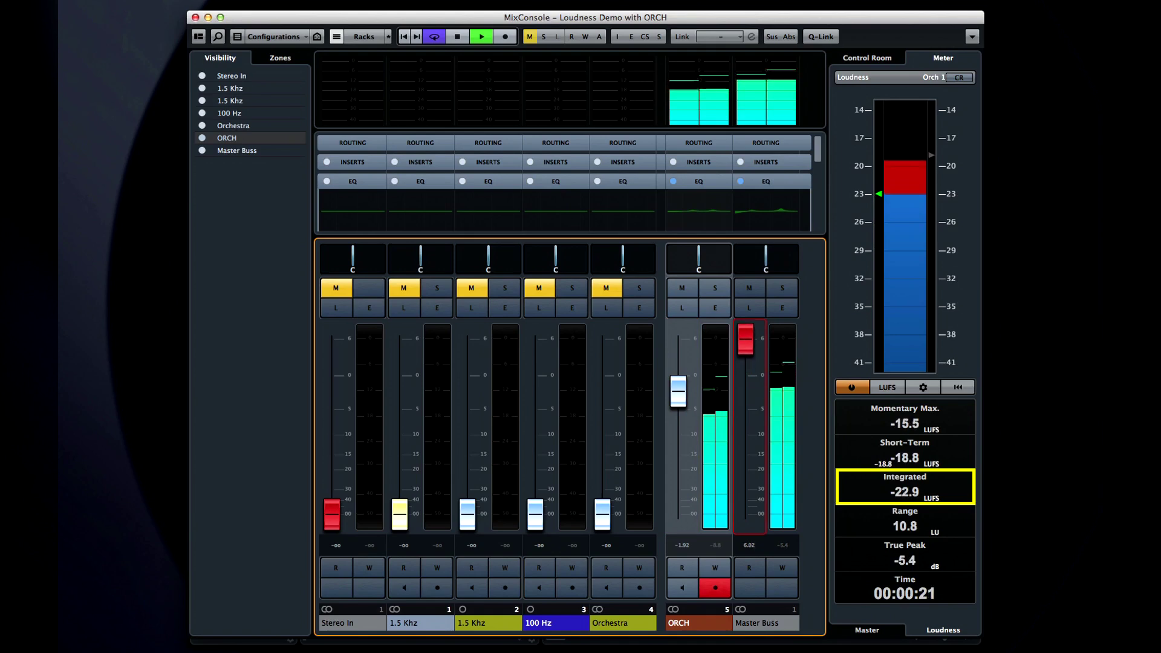
drag(746, 340, 746, 409)
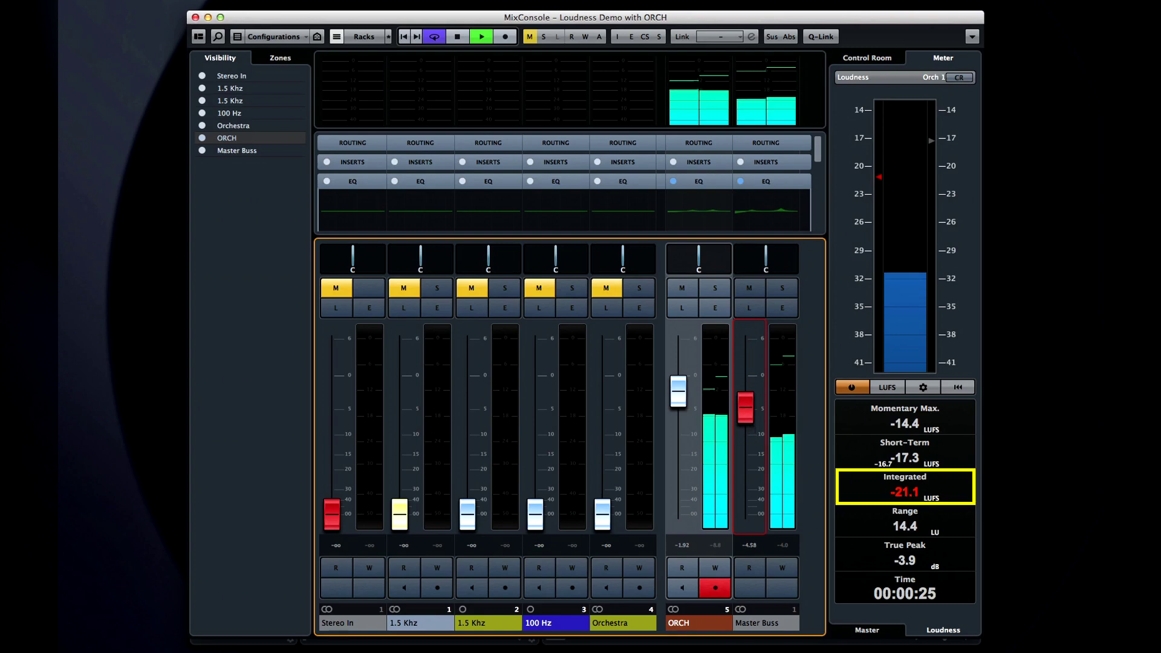
click(887, 387)
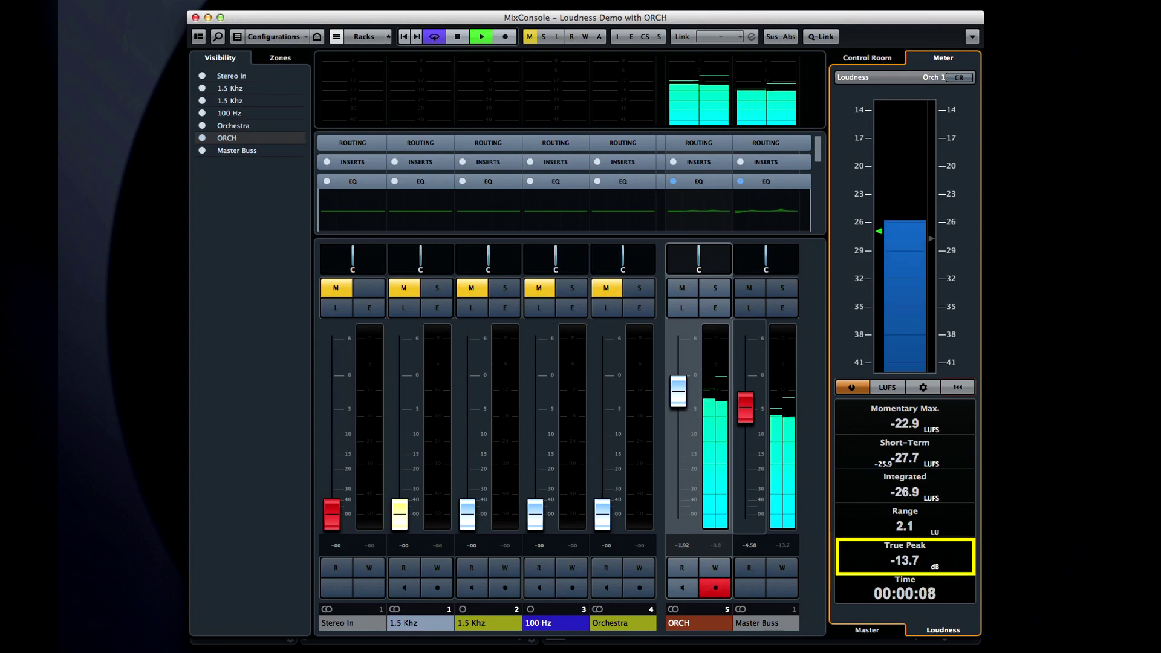
- Stop playback to check the True Peak reading
key(space)
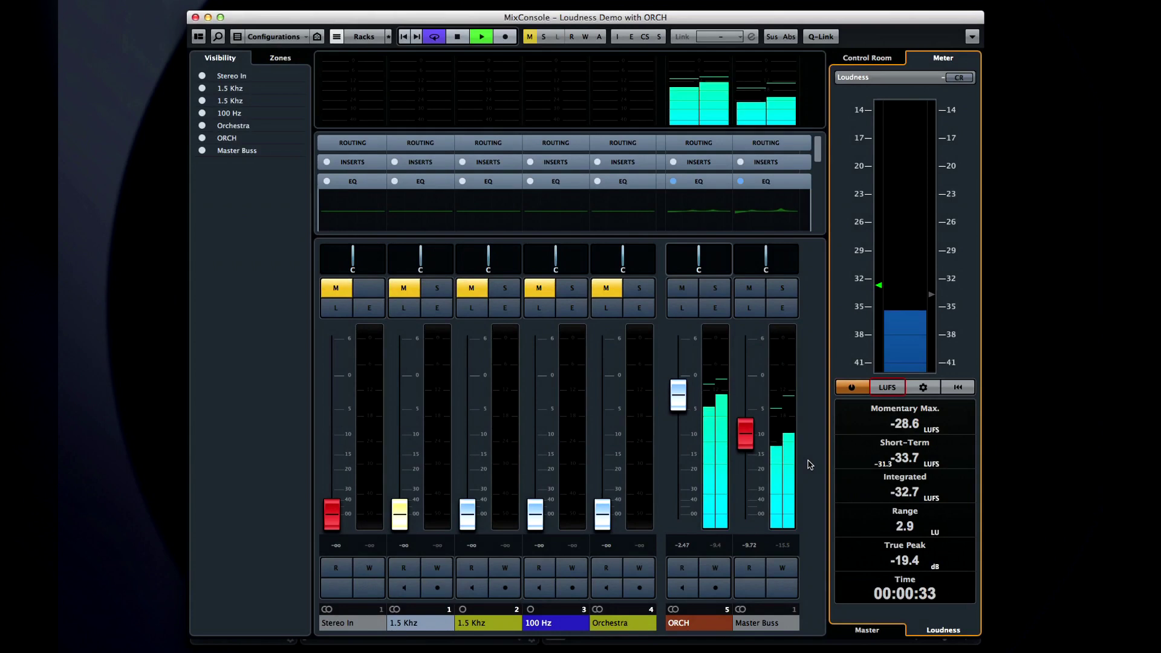
- Set ORCH to about -1.58 dB and Master Buss to about -8.8 dB, showing loudness in LU
drag(747, 431, 748, 397)
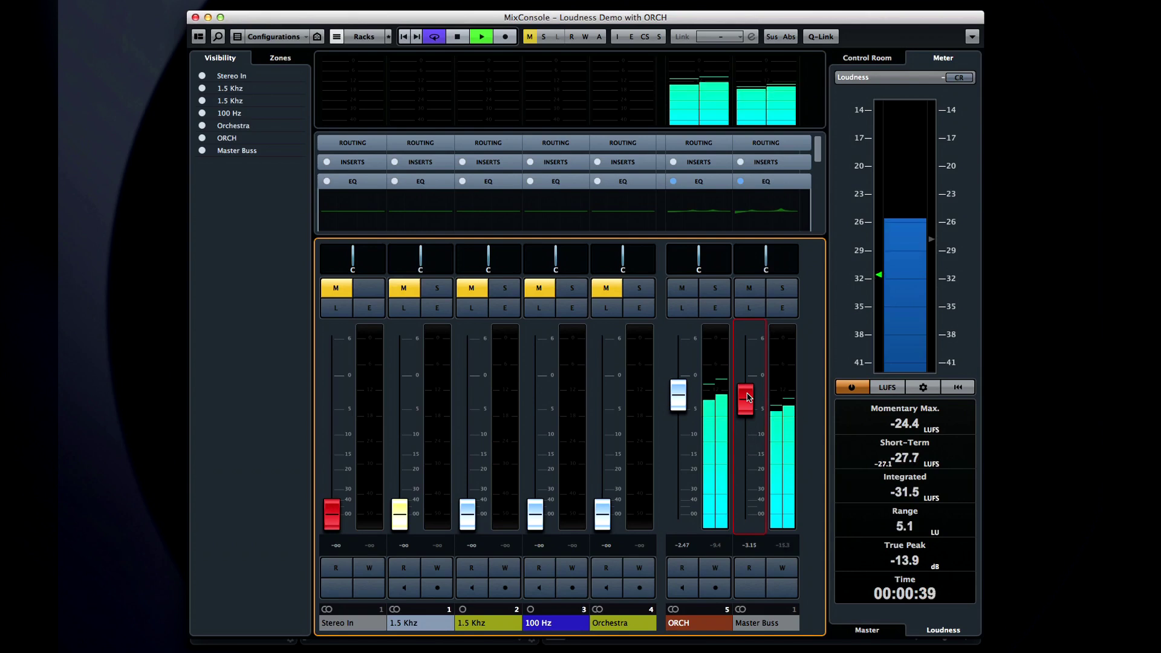
drag(679, 394, 679, 380)
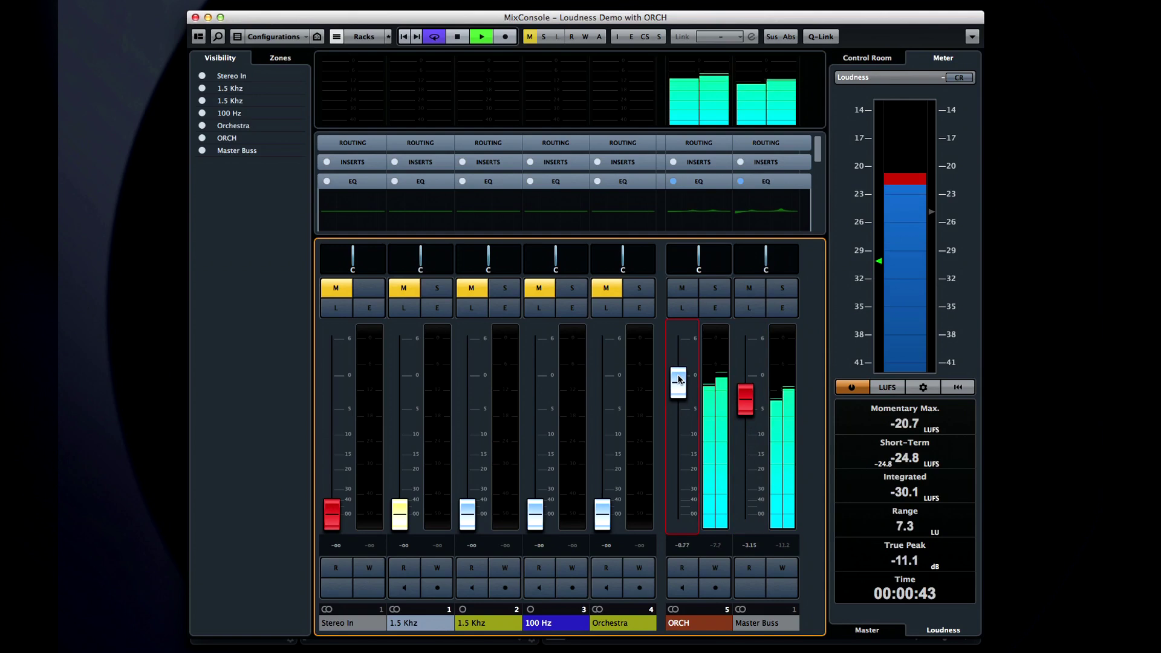
drag(679, 380, 678, 438)
drag(746, 404, 741, 437)
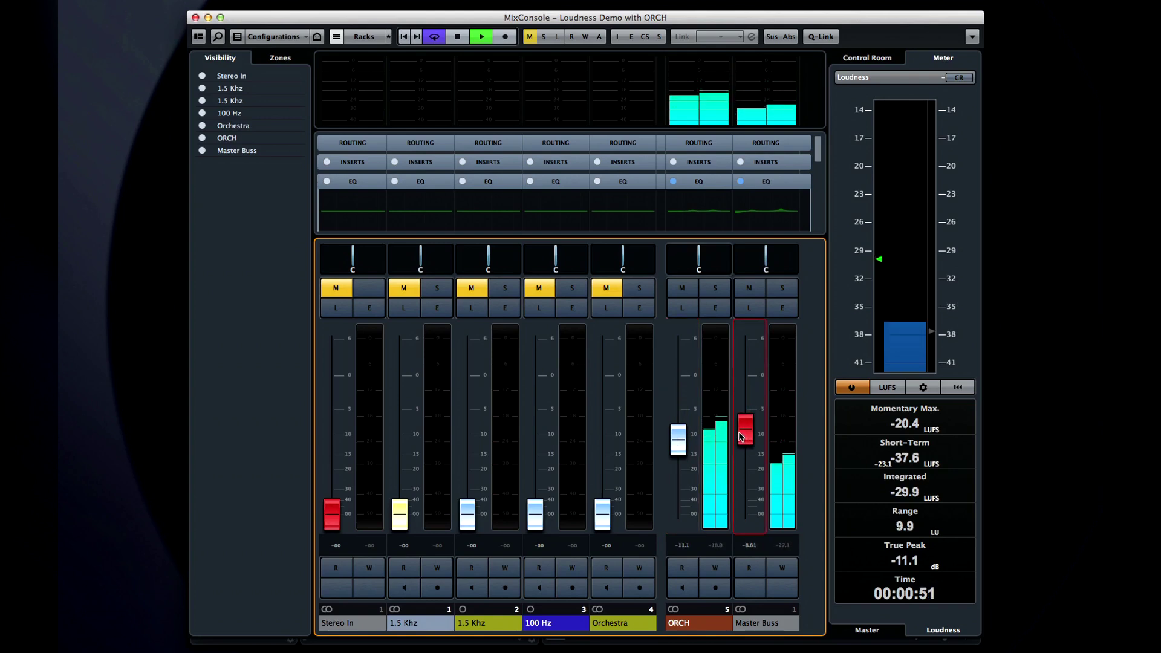
click(887, 388)
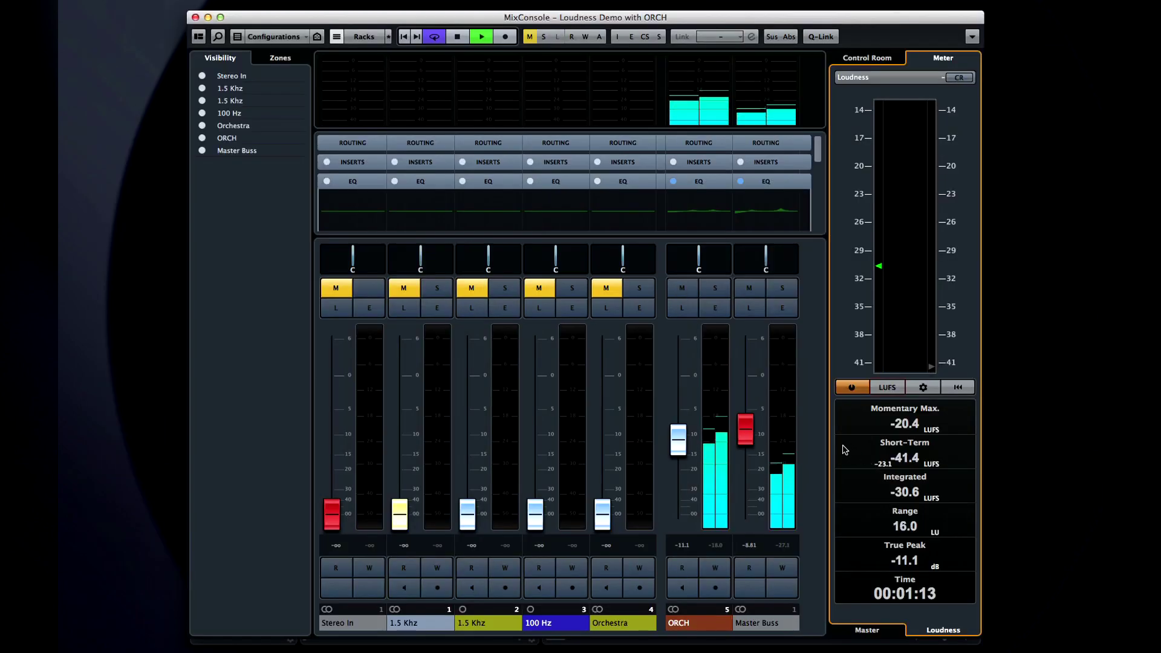
- Drop the Master Buss to -11.5 dB, then raise it to about -2.86 and ORCH to -5.19
drag(741, 442, 673, 464)
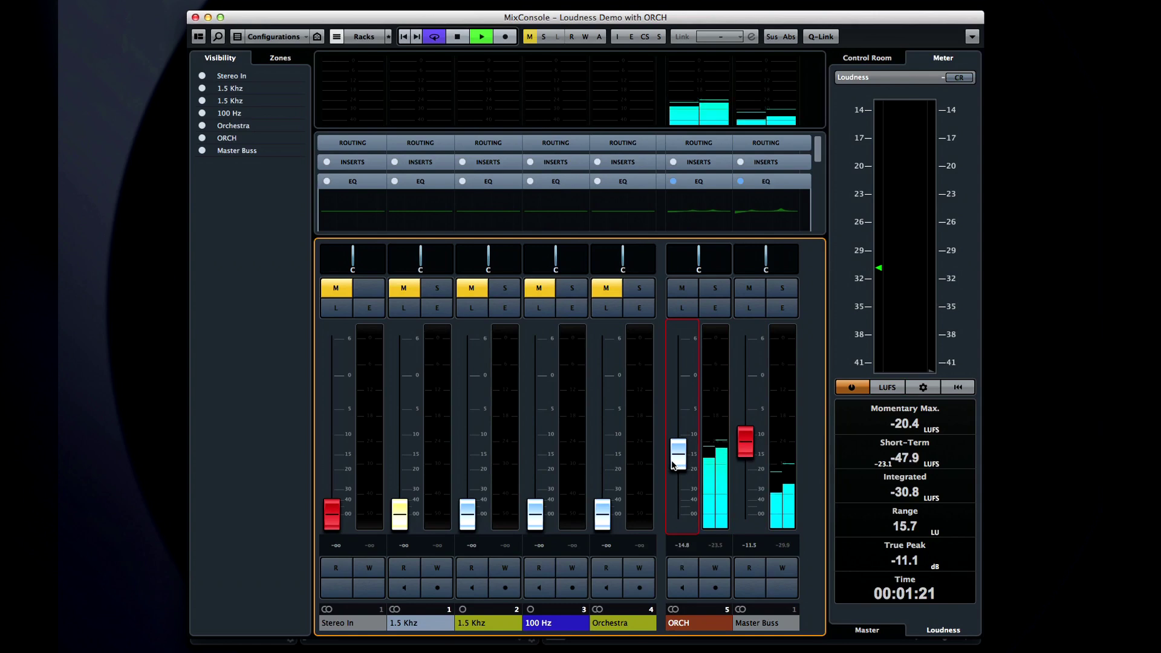
drag(746, 442, 749, 410)
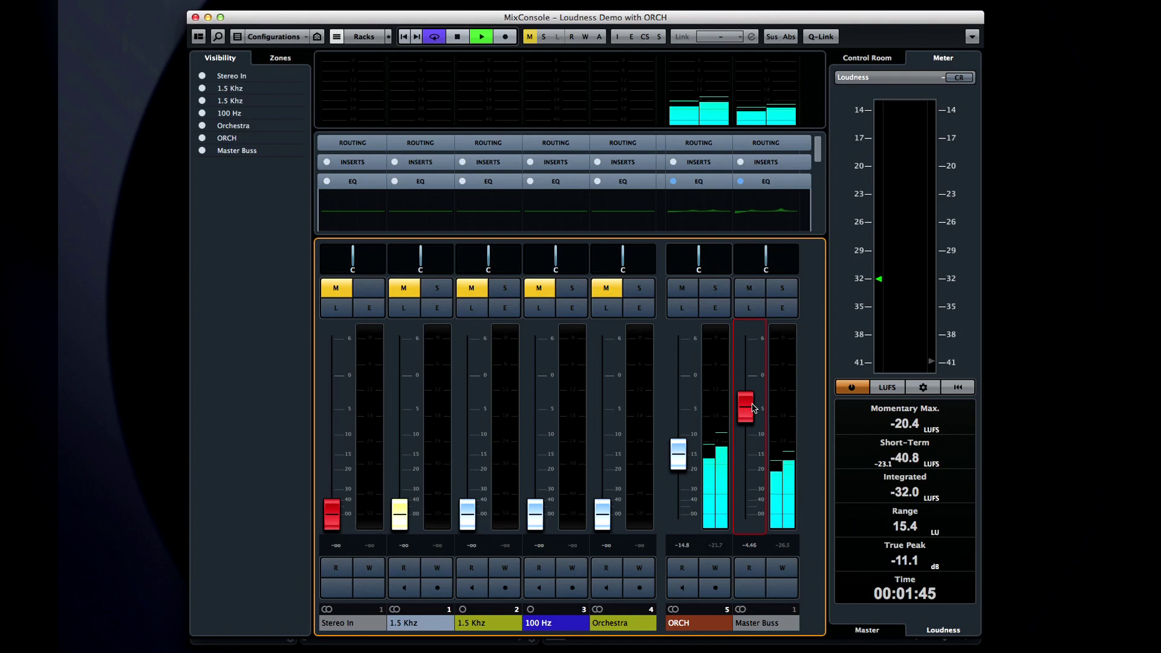
drag(753, 408, 753, 398)
drag(678, 449, 678, 405)
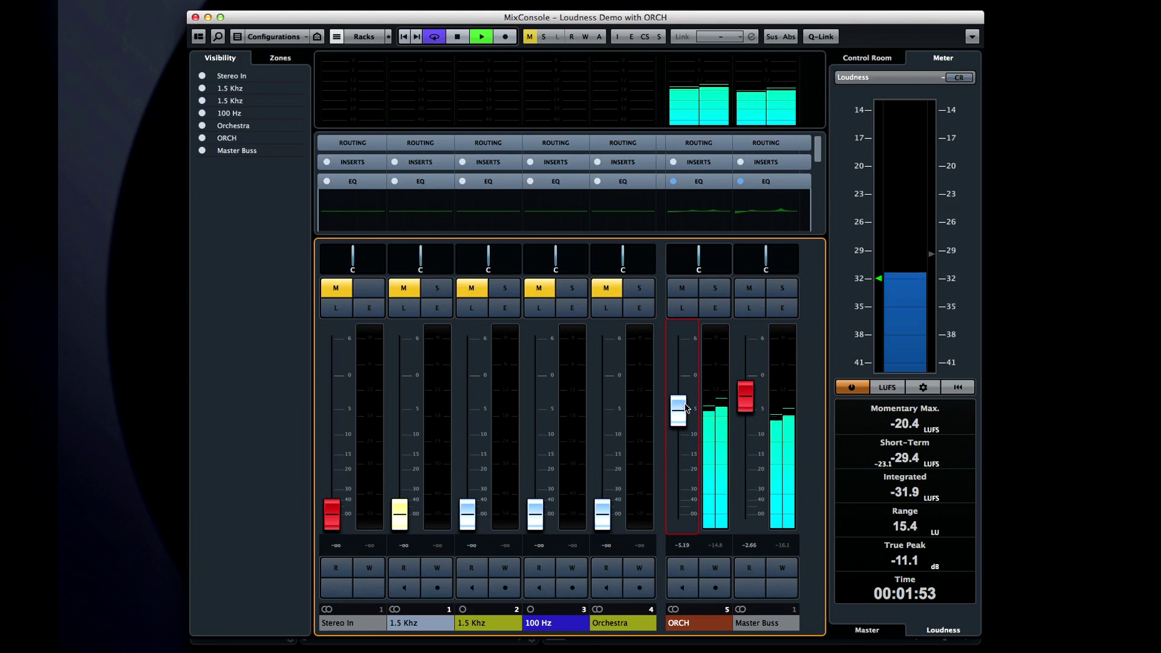
- Review and close the Loudness Settings, then reset the loudness measurement to zero
click(917, 387)
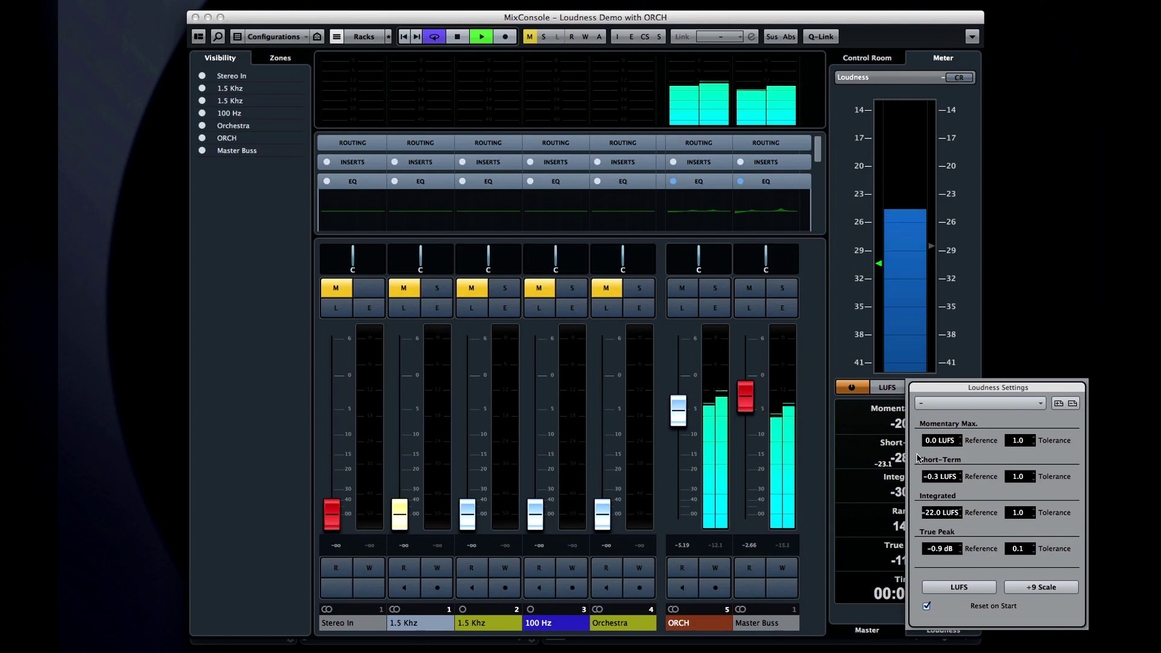
click(859, 425)
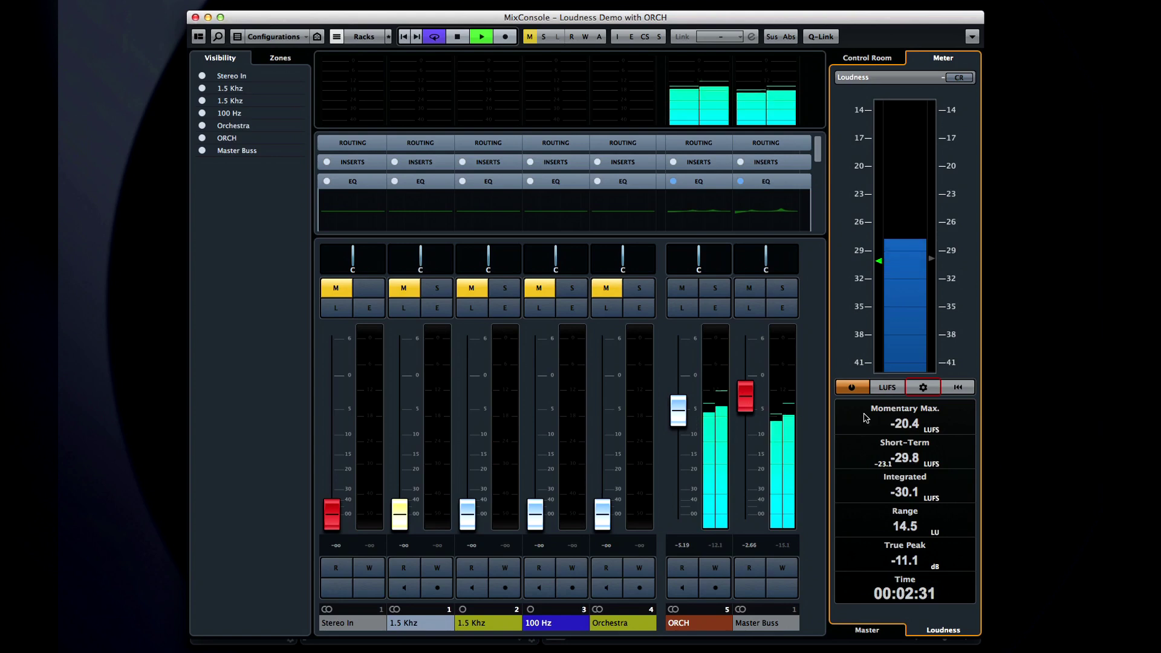
click(958, 387)
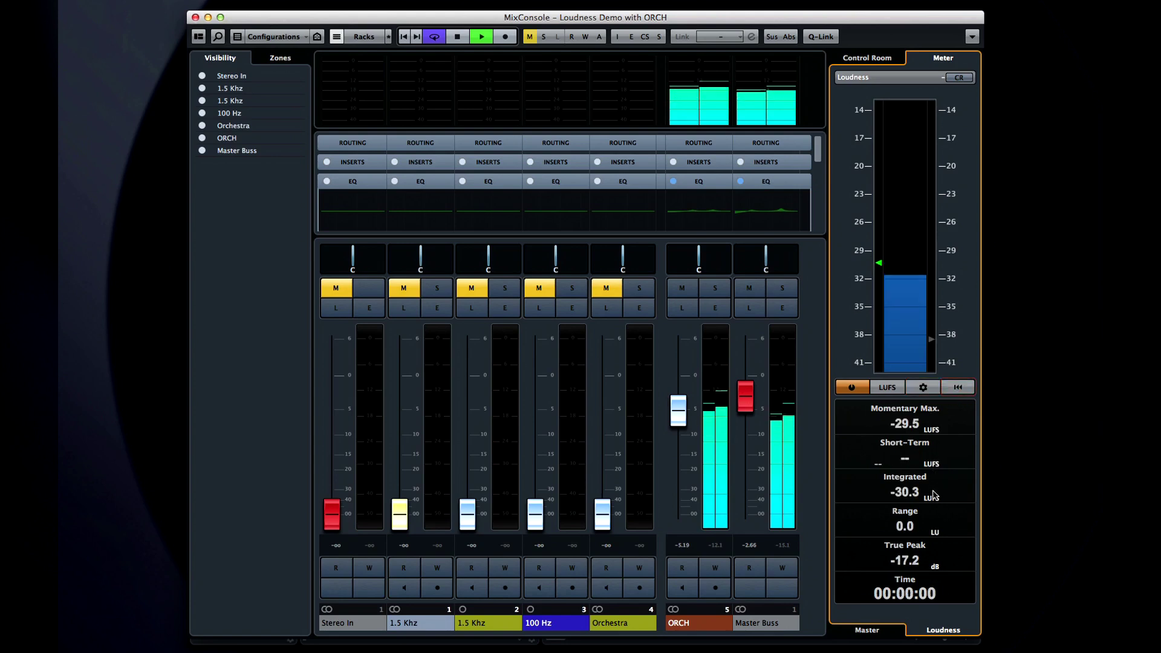
- Show the Master meter on the EBU scale
click(867, 629)
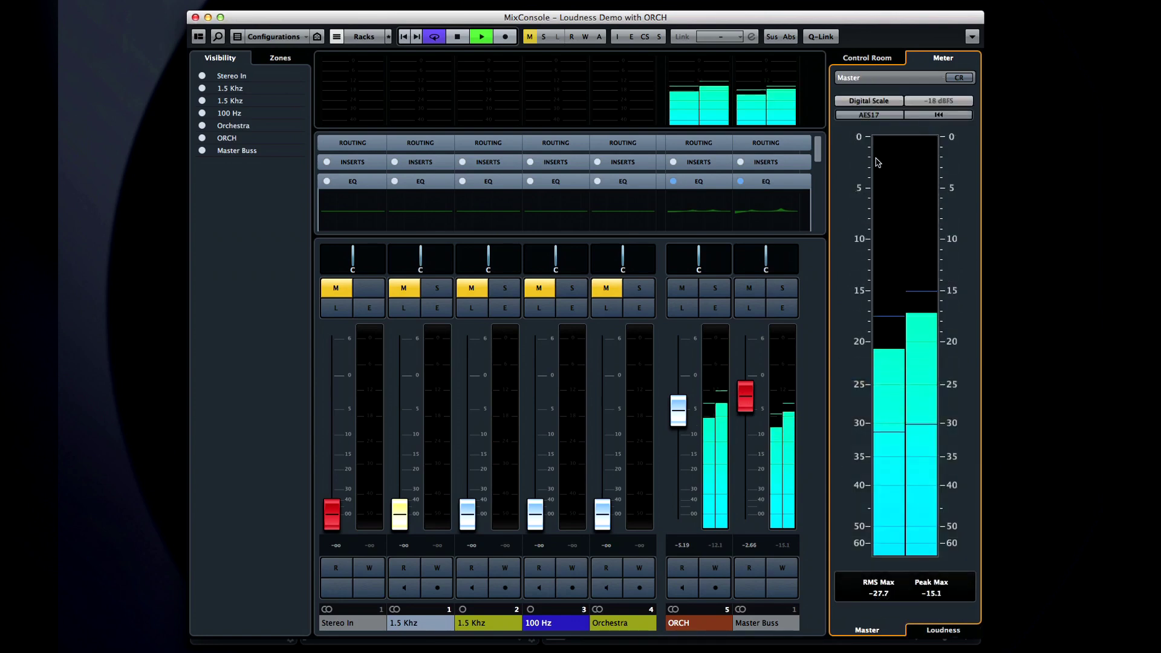
click(879, 102)
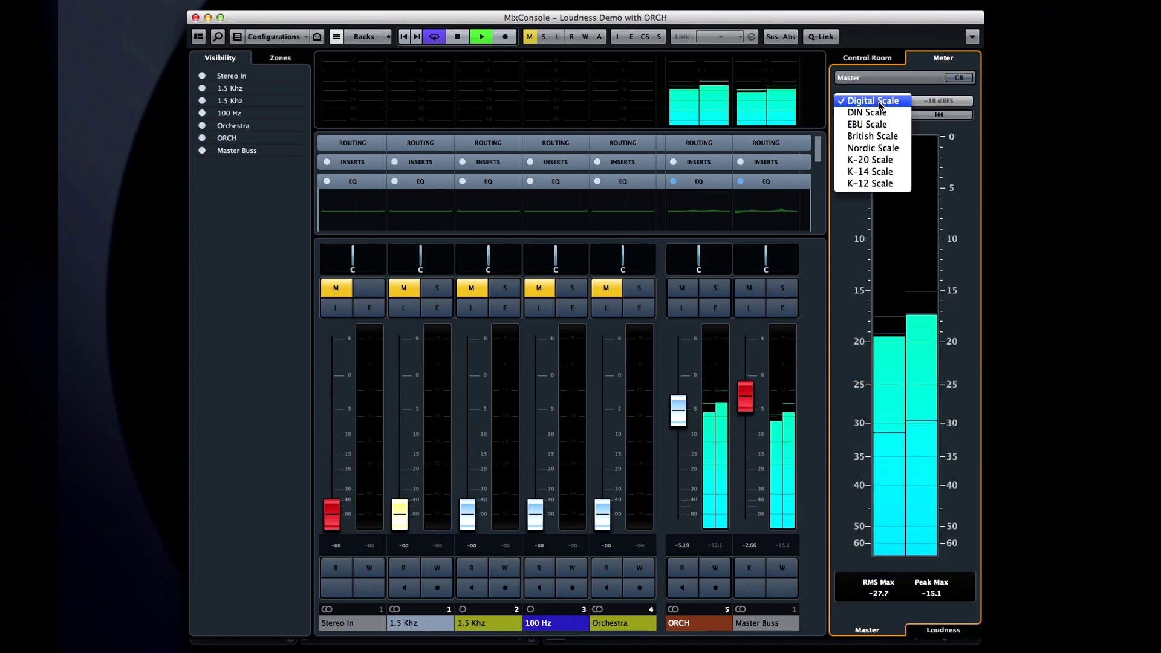
click(904, 124)
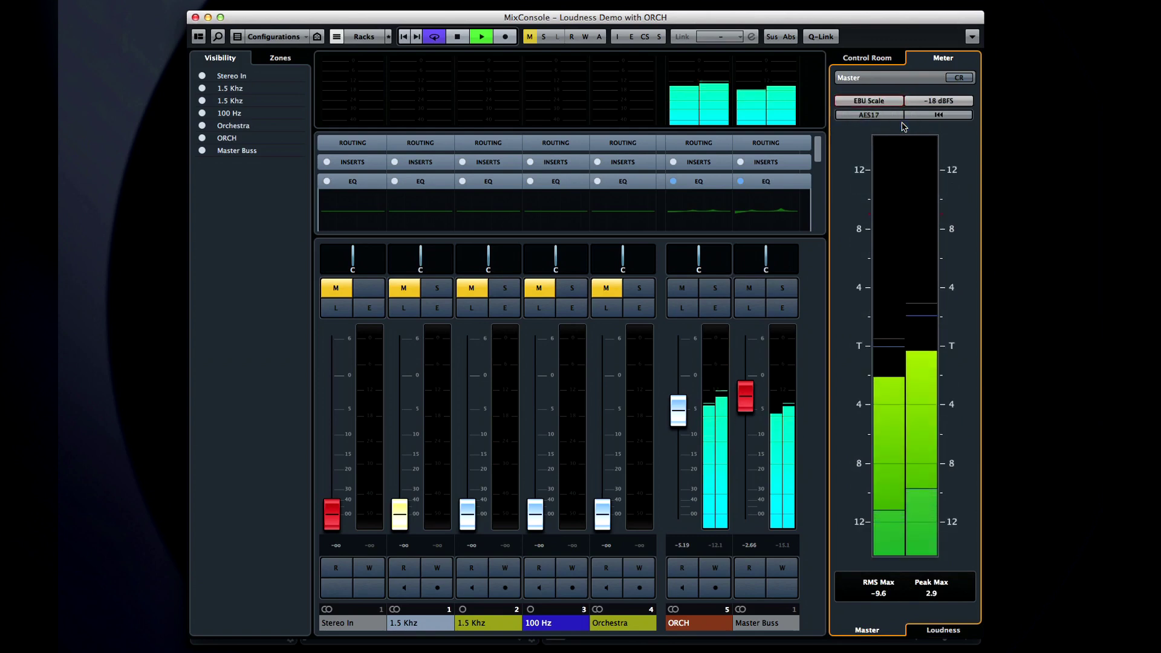
- Raise the Master Buss to about 0.9 and adjust ORCH, then return to the Loudness meter
click(749, 391)
drag(748, 390, 748, 367)
drag(683, 406, 691, 326)
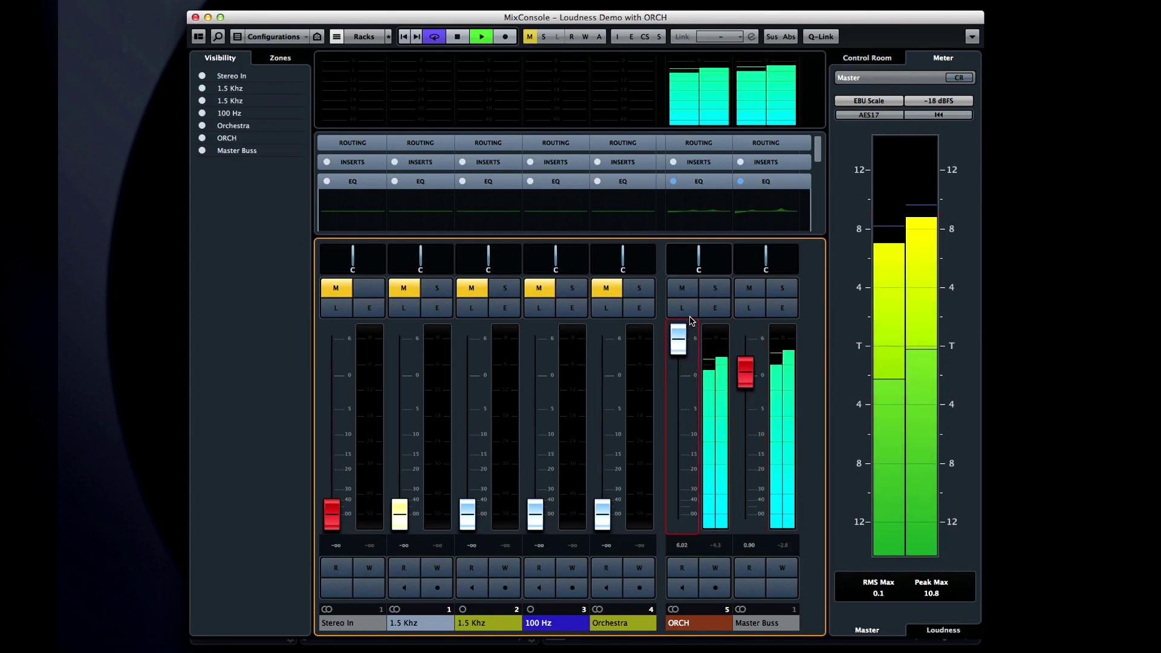
drag(679, 338, 742, 390)
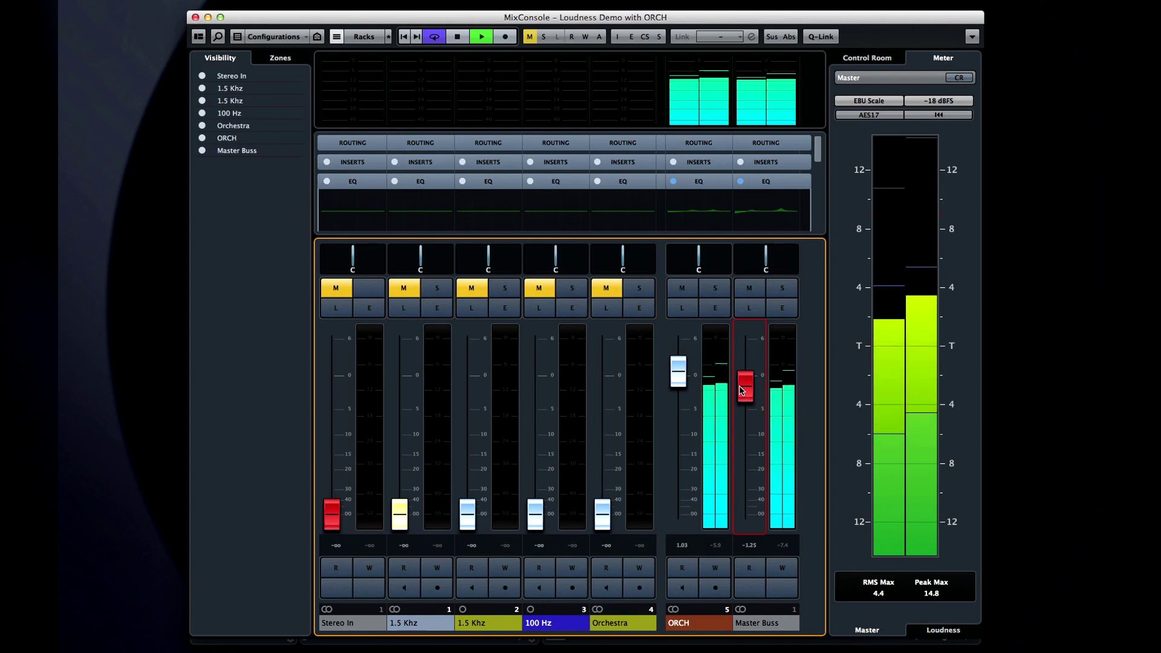
click(952, 631)
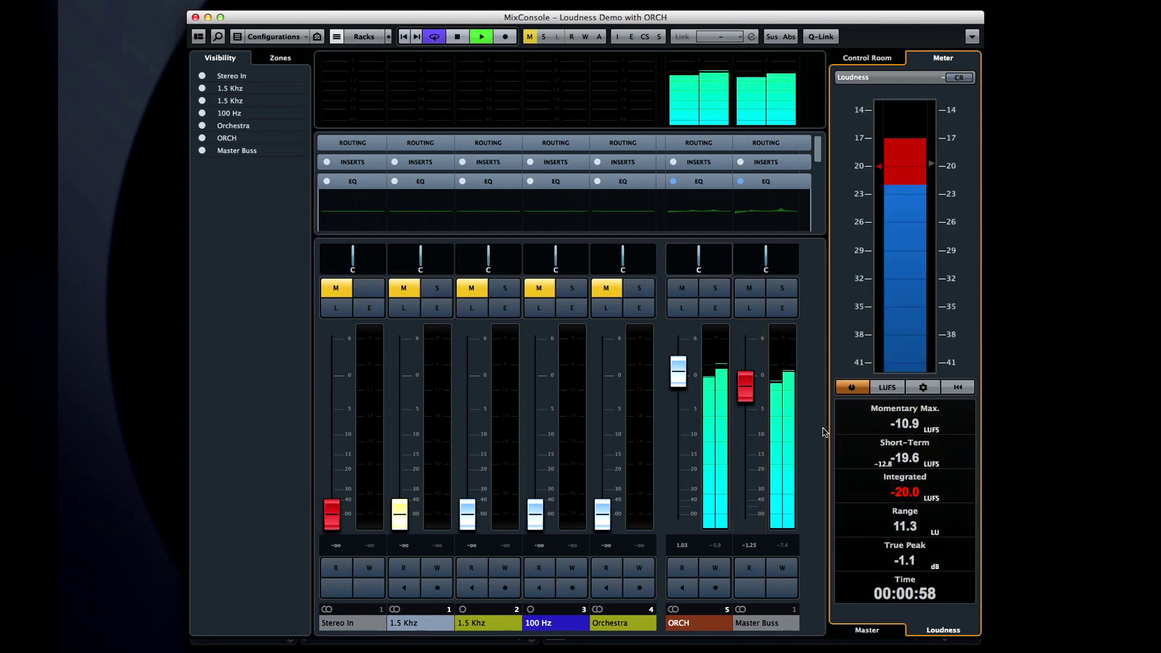
- Lower ORCH to -10.5 and set Master Buss to 1.03, reset the loudness measurement, and stop playback
click(748, 394)
drag(749, 396, 744, 408)
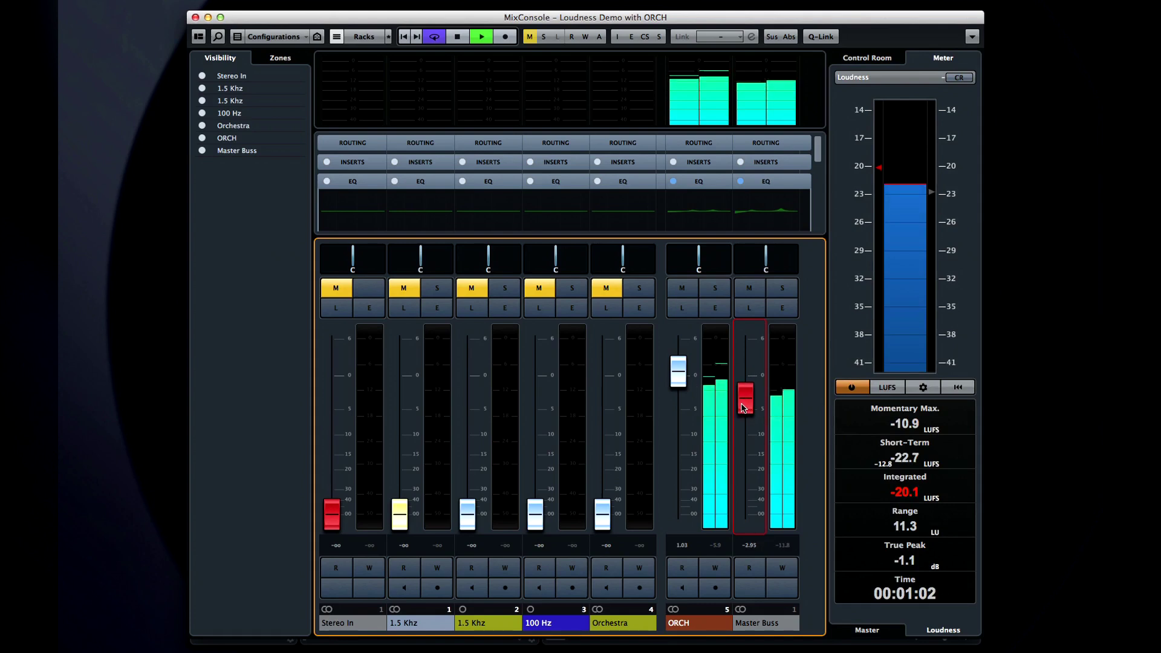
drag(672, 378, 672, 445)
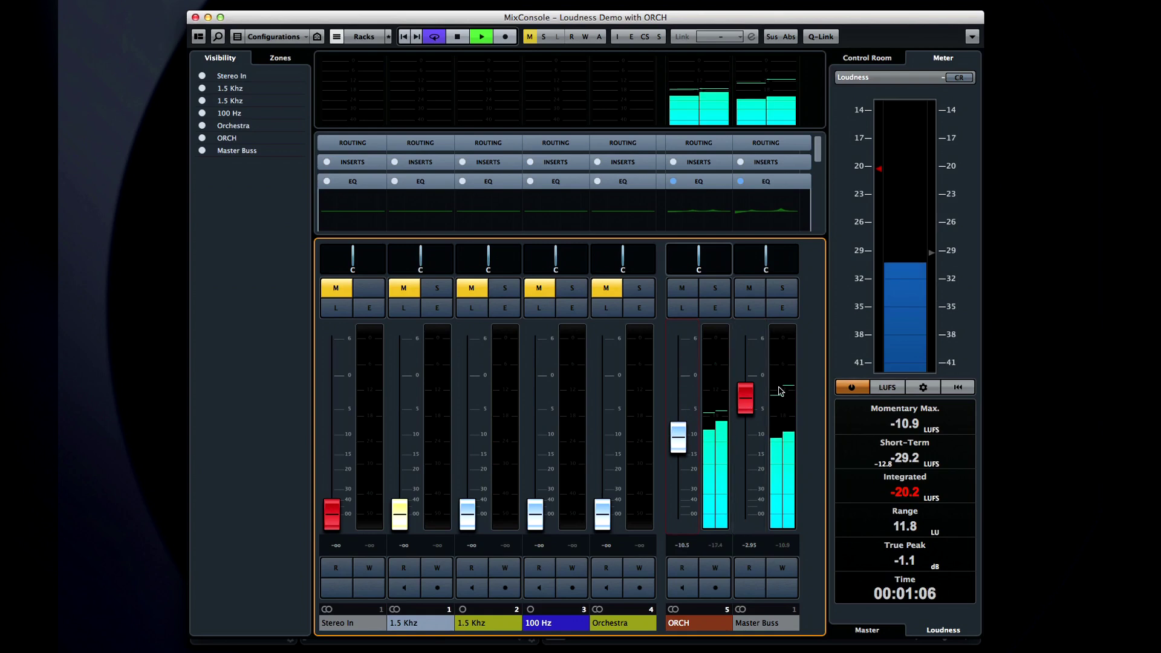
drag(745, 398, 748, 371)
click(959, 387)
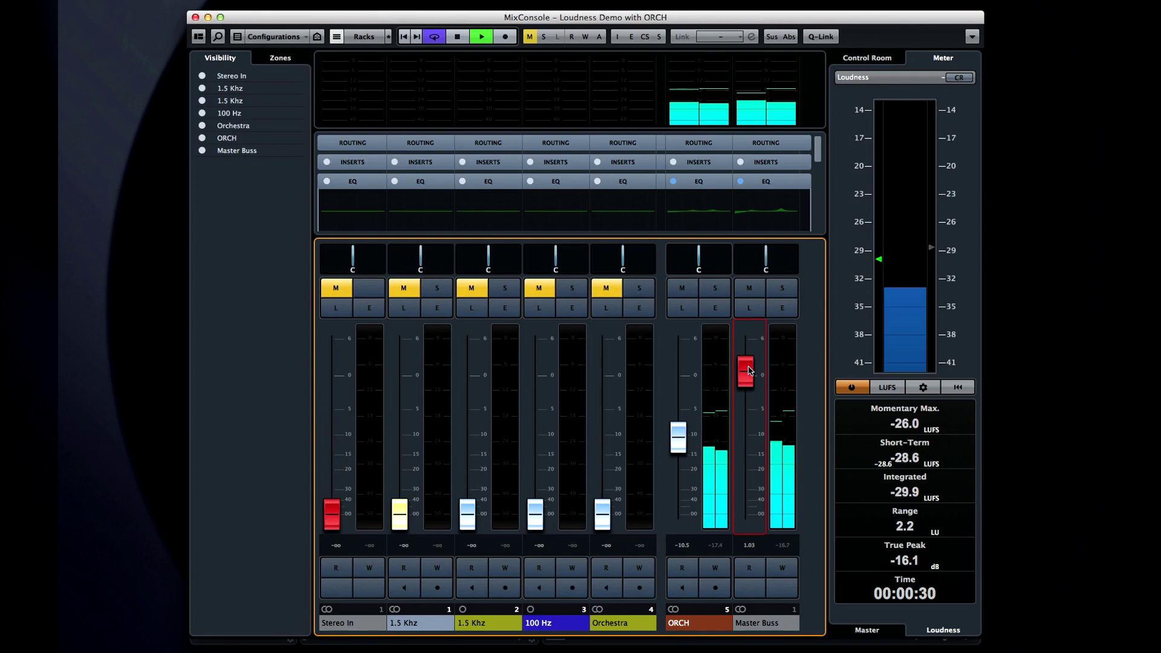
key(space)
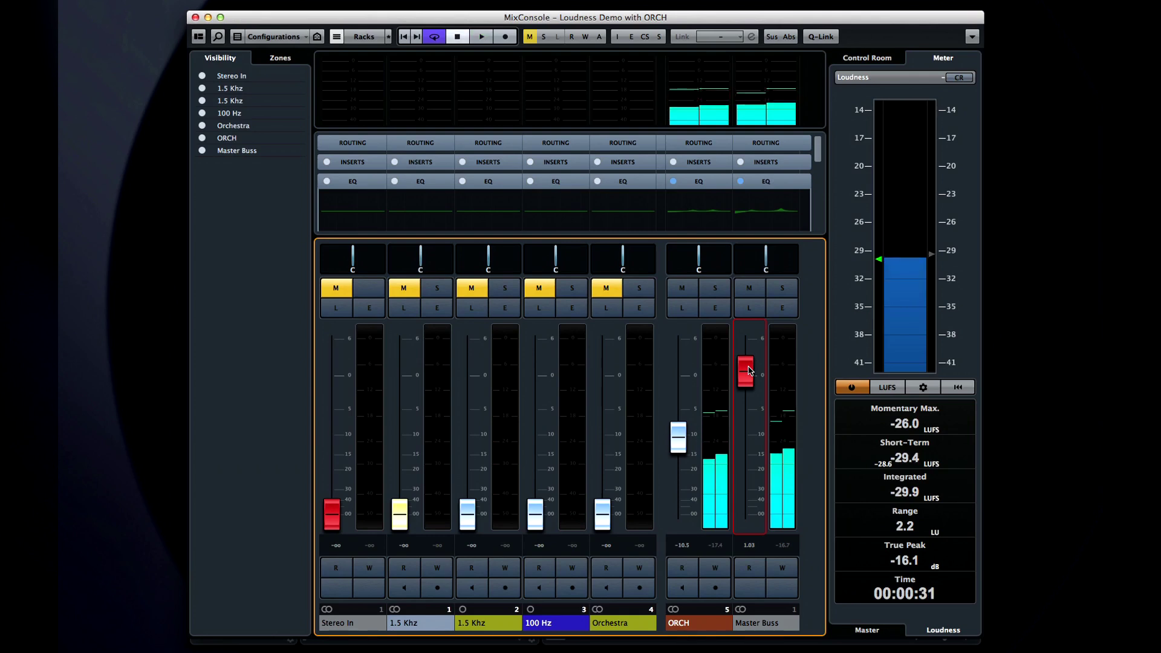